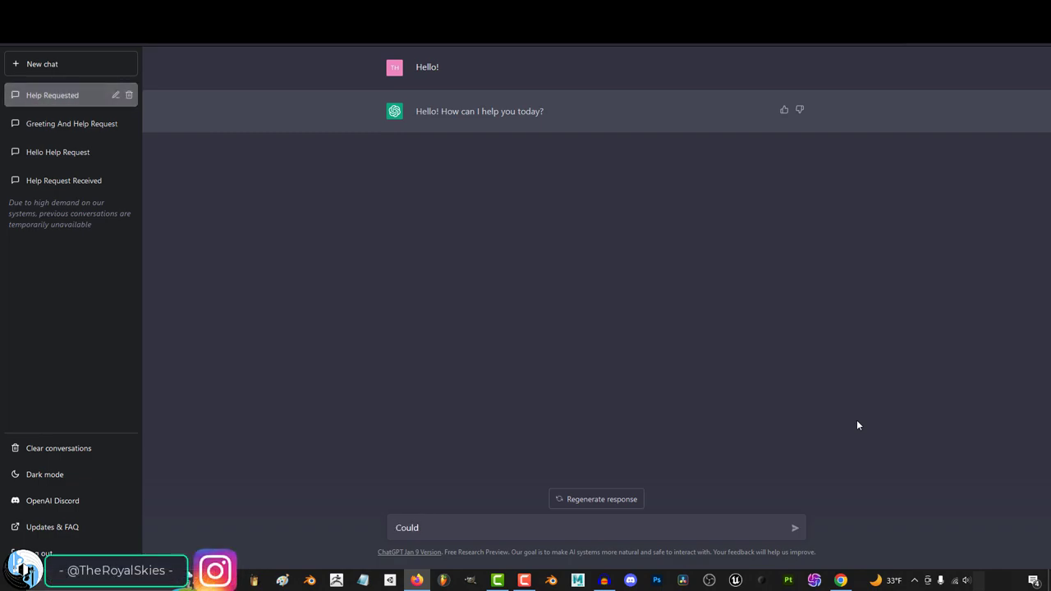
Step: Ask for an explanation of the strengths and weaknesses of using Unreal Engine from the reviews of most game developers
{"action": "type", "text": "e expla"}
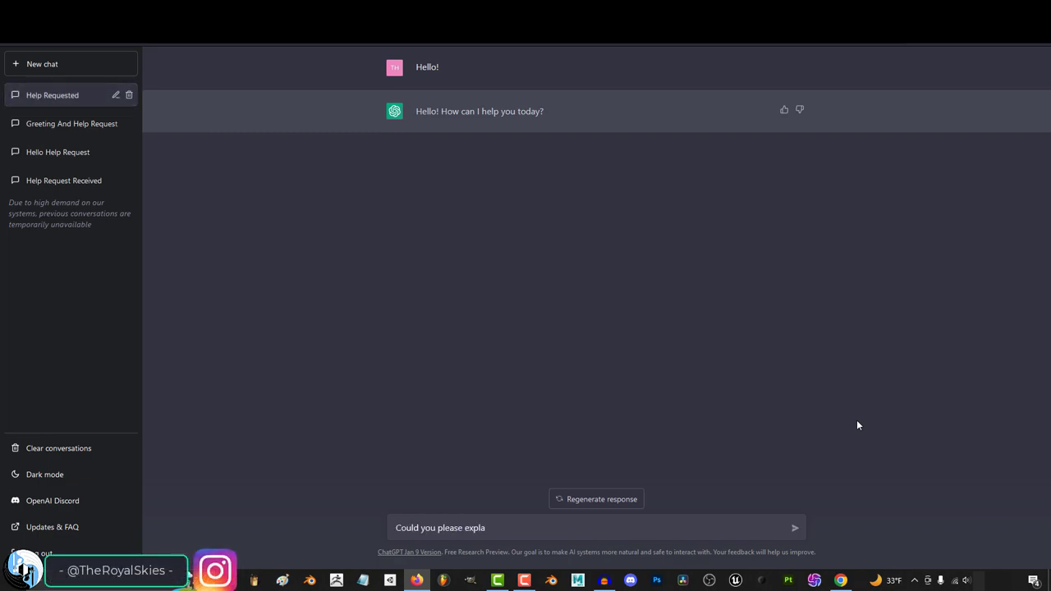
{"action": "type", "text": "in the benefits"}
{"action": "key", "text": "ctrl+BackSpace"}
{"action": "type", "text": "strengths and weaknesses of using Unreal Engine"}
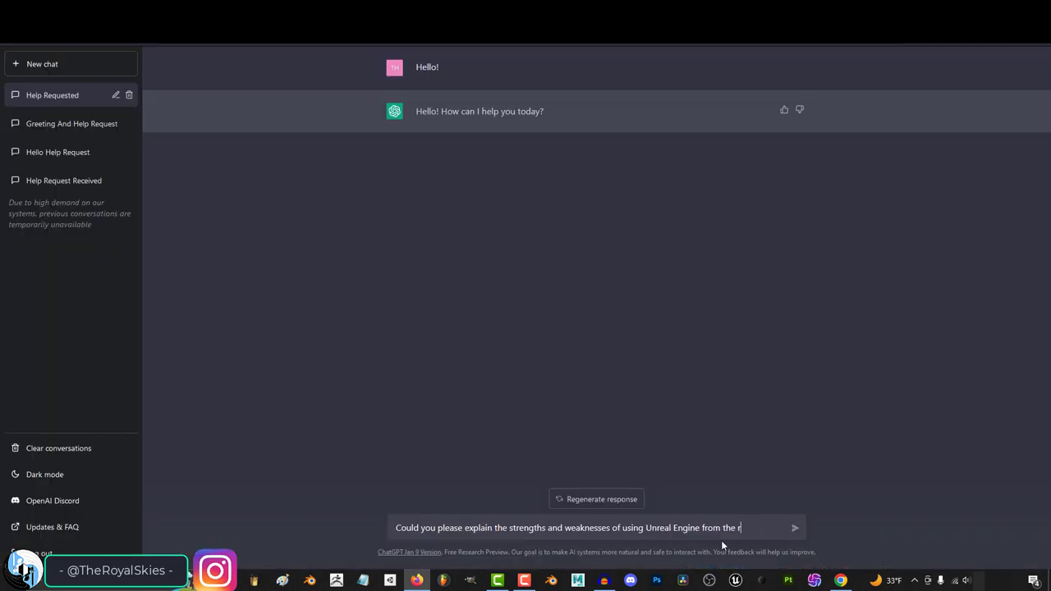
{"action": "type", "text": "eviews of most game de"}
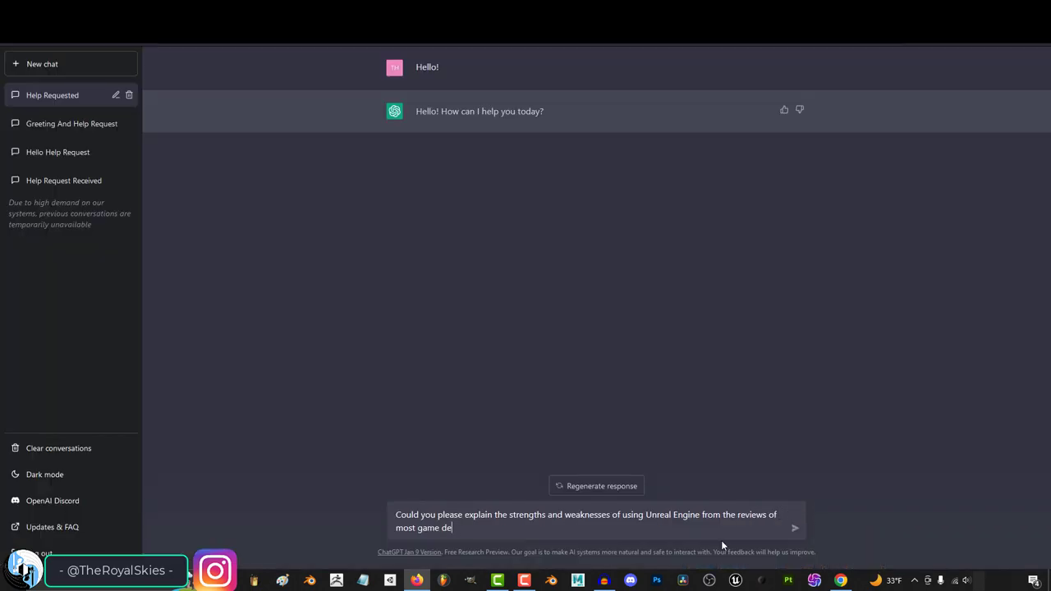
{"action": "type", "text": "velopers?"}
{"action": "key", "text": "Return"}
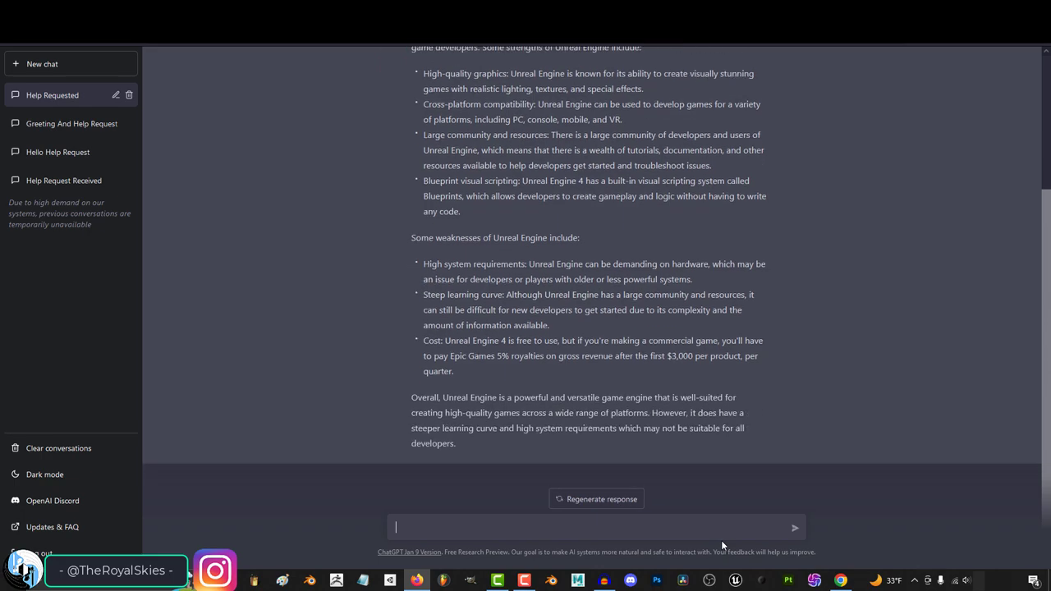
Step: Request a Spanish translation of the Unreal Engine answer in a way suited to a professional presentation
{"action": "type", "text": "Can you please translate this to Spanish in a way that would make for a professional Pr"}
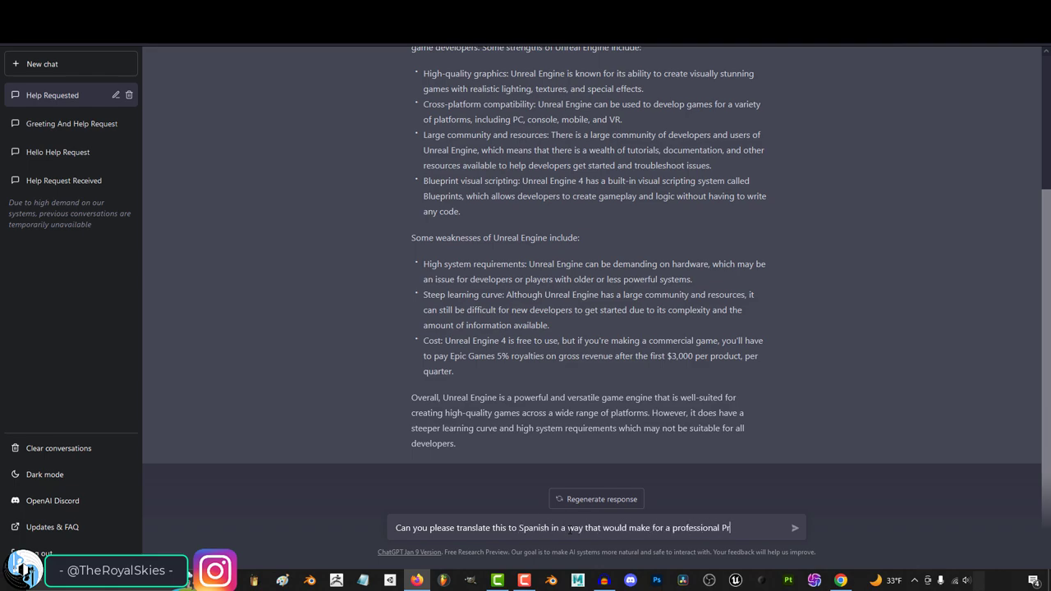
{"action": "type", "text": "entation?"}
{"action": "key", "text": "Return"}
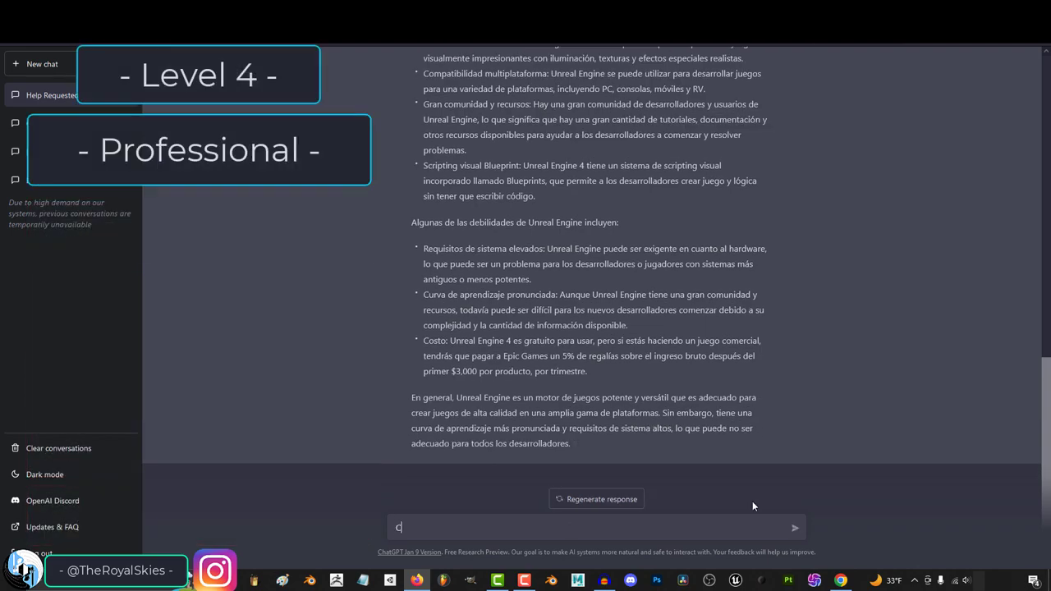
Step: Ask for a 3 sentence paragraph explaining why coffee is such a popular drink
{"action": "type", "text": "you give me a 3"}
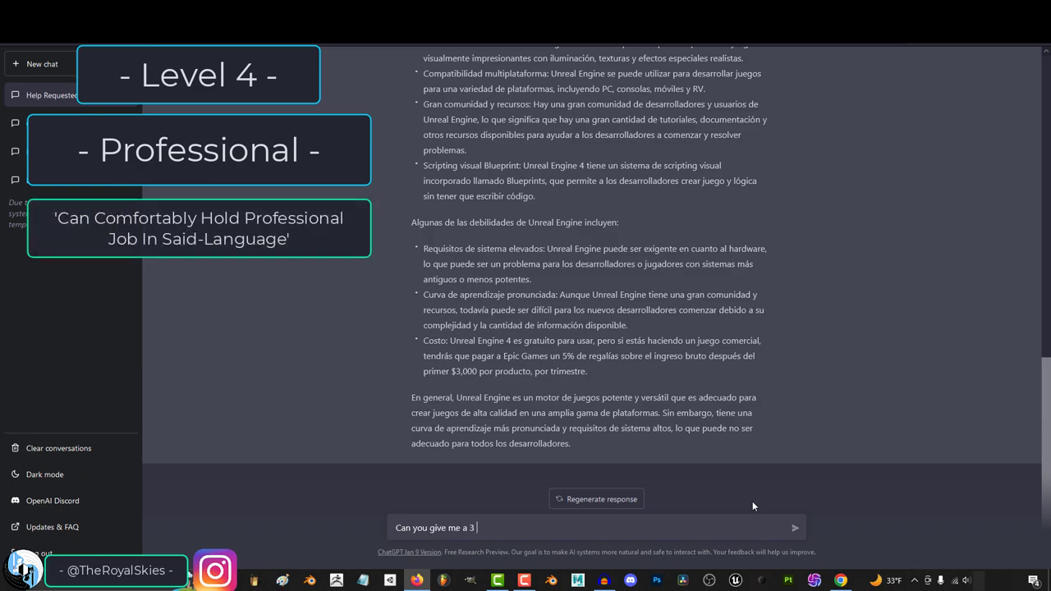
{"action": "type", "text": " sentence paragraph explain"}
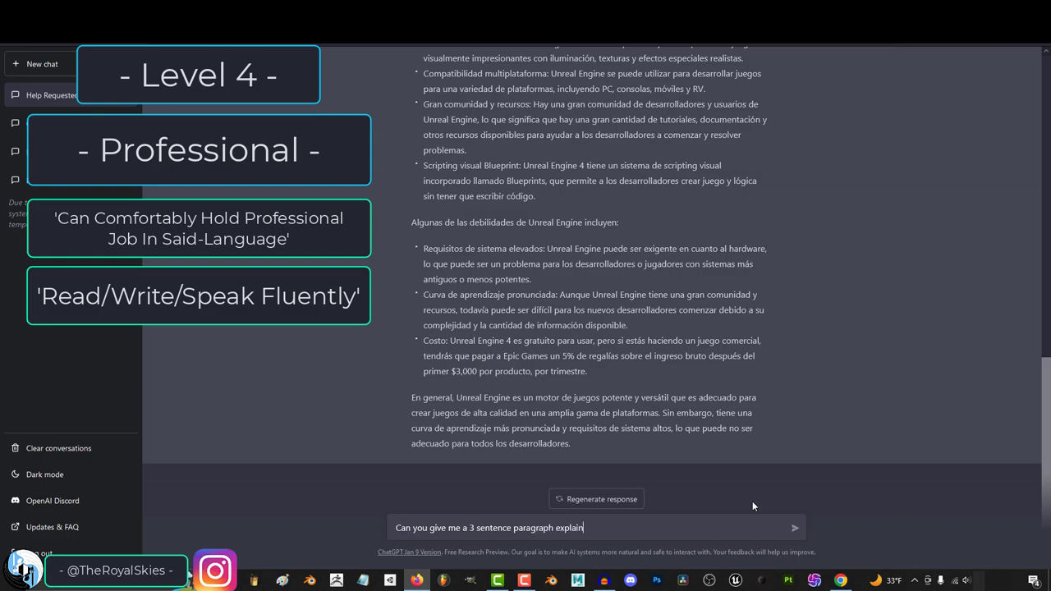
{"action": "type", "text": "ing the"}
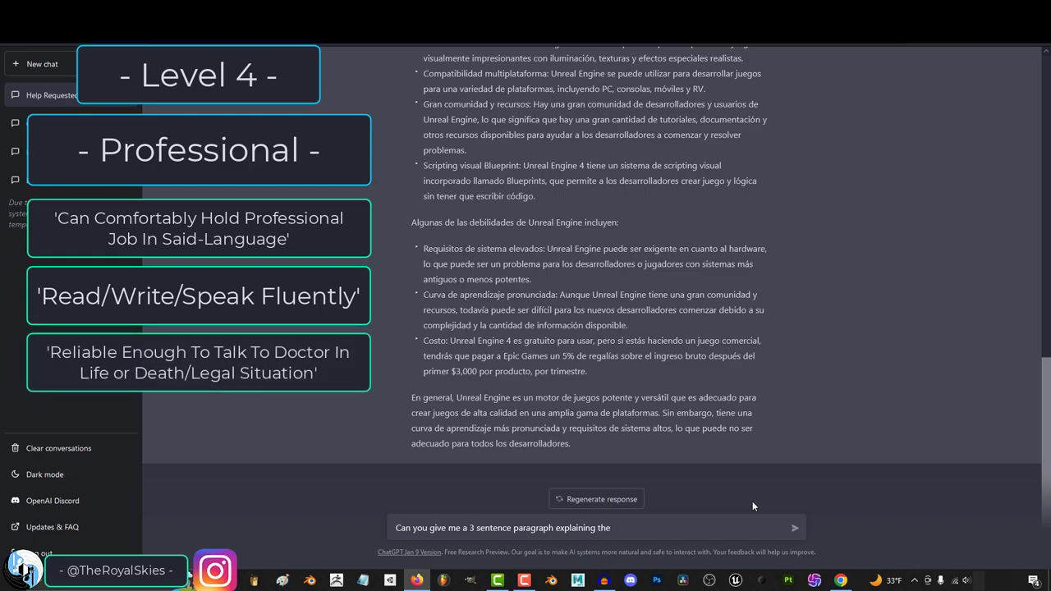
{"action": "key", "text": "BackSpace"}
{"action": "key", "text": "BackSpace"}
{"action": "key", "text": "BackSpace"}
{"action": "key", "text": "BackSpace"}
{"action": "type", "text": "why coffe"}
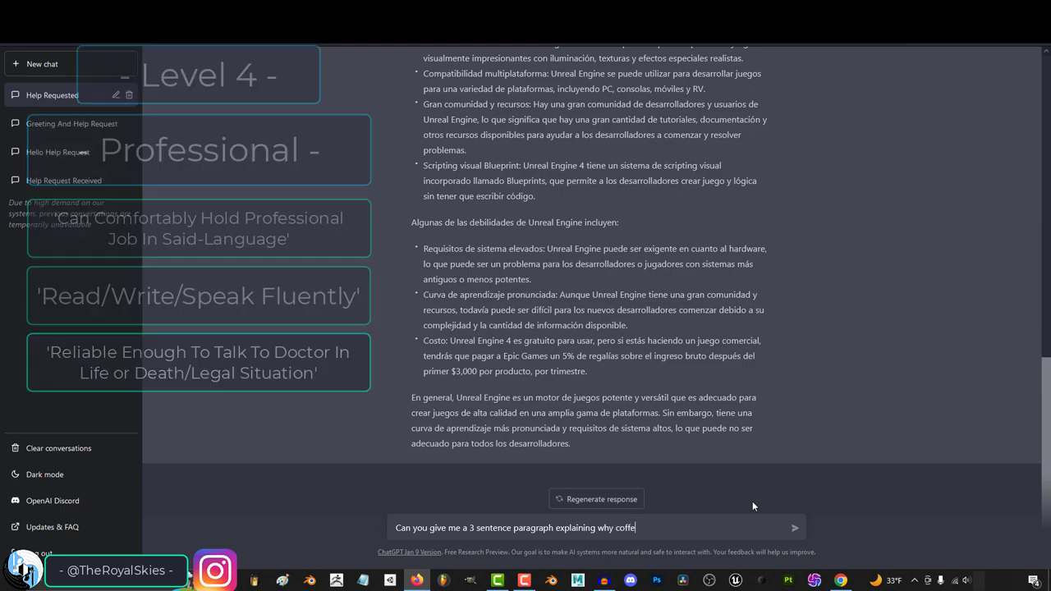
{"action": "type", "text": "e is such a po"}
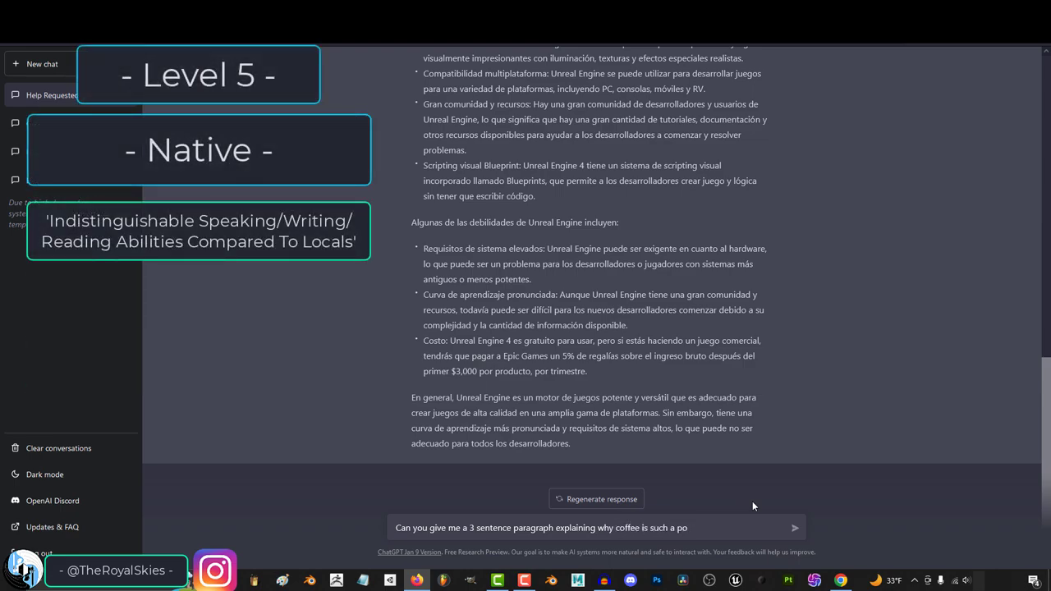
{"action": "type", "text": "pular drink?"}
{"action": "key", "text": "Return"}
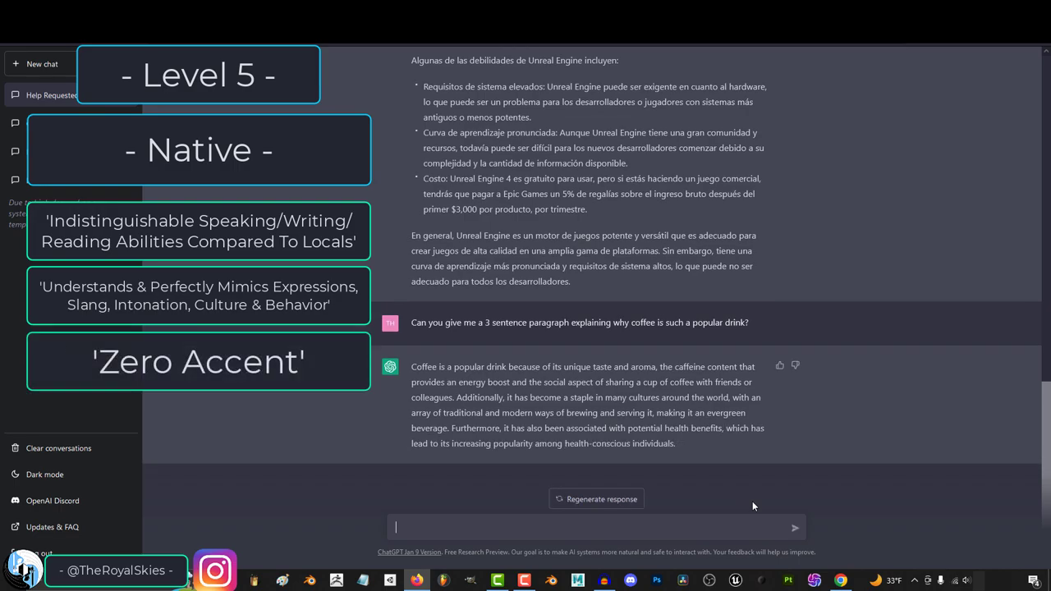
Step: Request a Japanese translation of the coffee paragraph for a business presentation
{"action": "type", "text": "ou translate to that to Japanese for a b"}
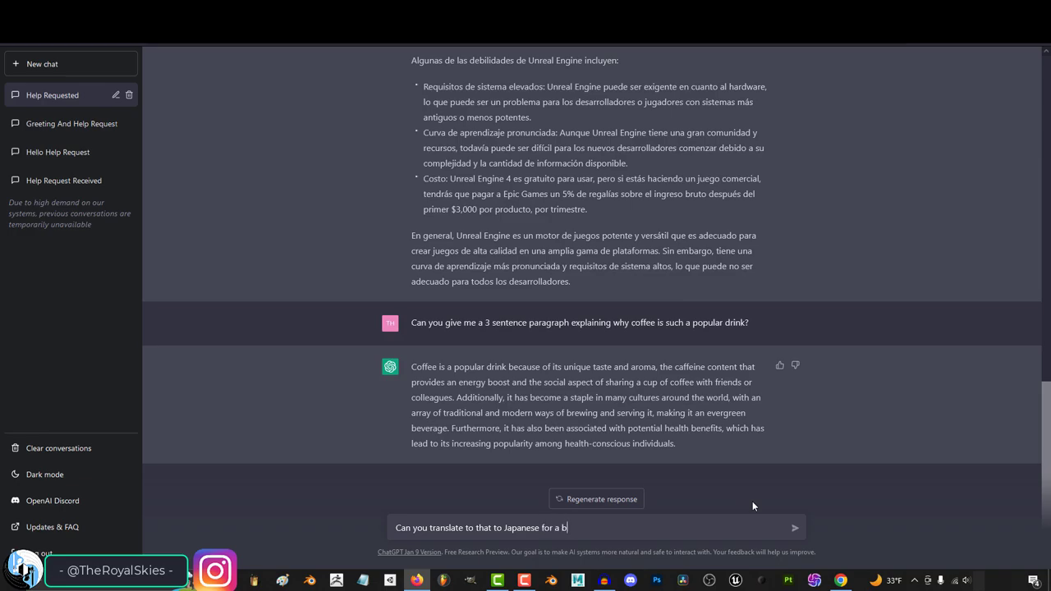
{"action": "type", "text": "egin"}
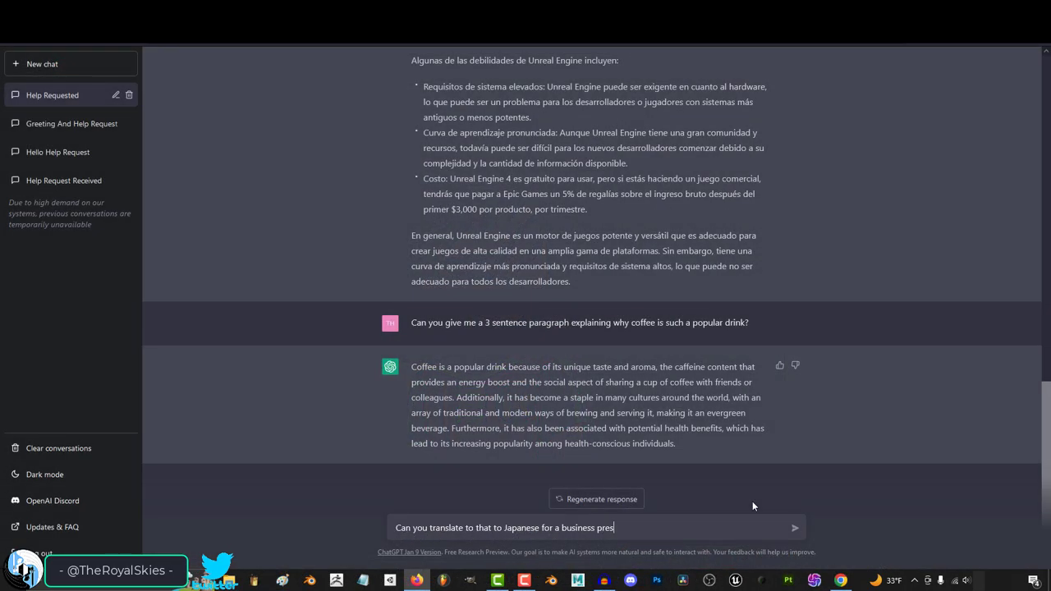
{"action": "type", "text": "entation?"}
{"action": "key", "text": "Return"}
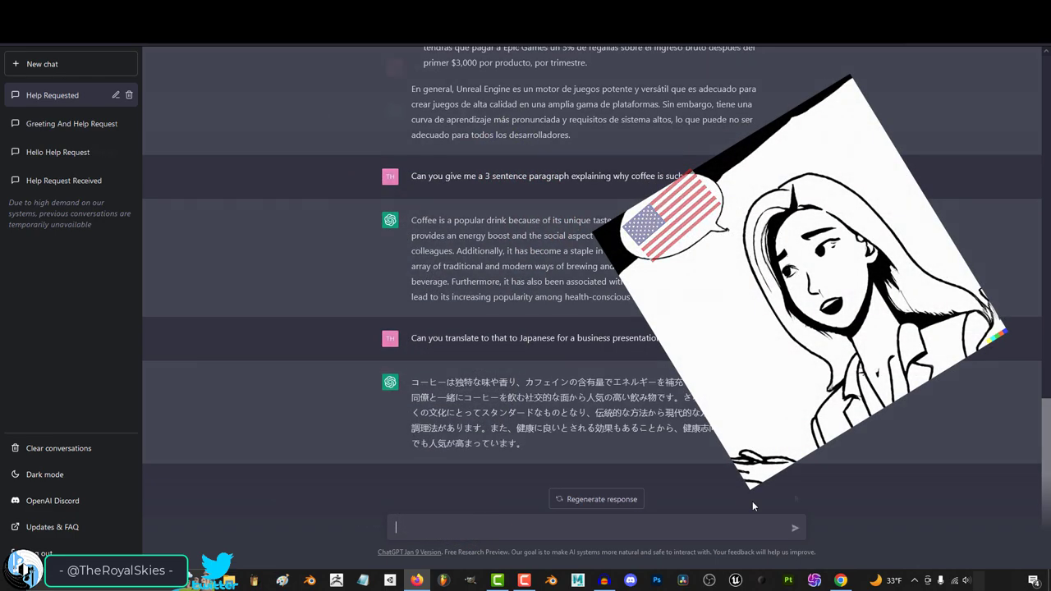
Step: Ask in the new conversation what the different health benefits are between strawberries and blueberries
{"action": "type", "text": "What are the different heal"}
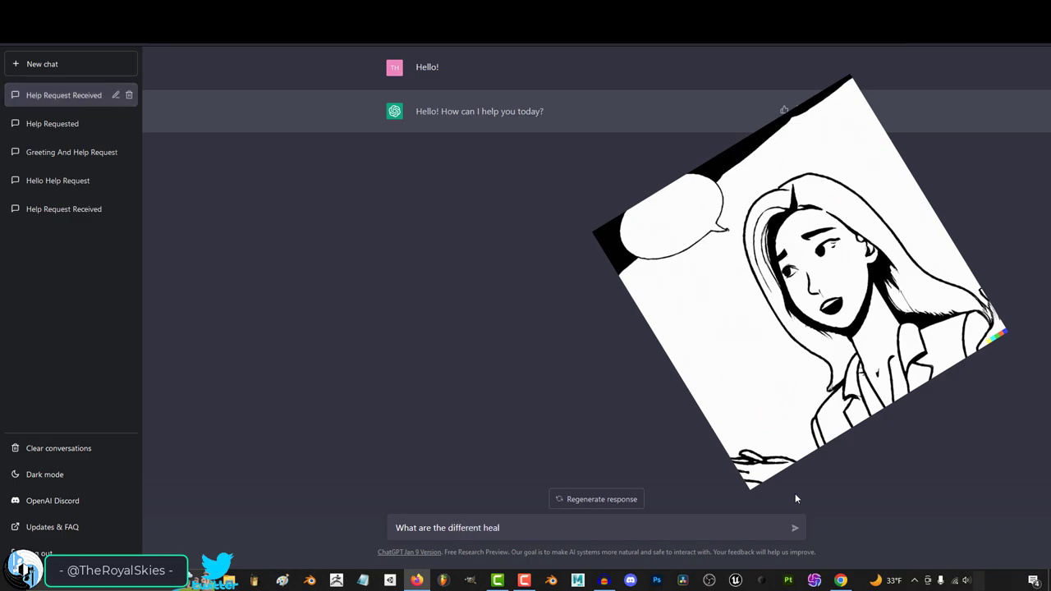
{"action": "type", "text": "th Benefits of"}
{"action": "key", "text": "BackSpace"}
{"action": "key", "text": "BackSpace"}
{"action": "key", "text": "BackSpace"}
{"action": "key", "text": "BackSpace"}
{"action": "key", "text": "BackSpace"}
{"action": "key", "text": "BackSpace"}
{"action": "key", "text": "BackSpace"}
{"action": "key", "text": "BackSpace"}
{"action": "key", "text": "BackSpace"}
{"action": "key", "text": "BackSpace"}
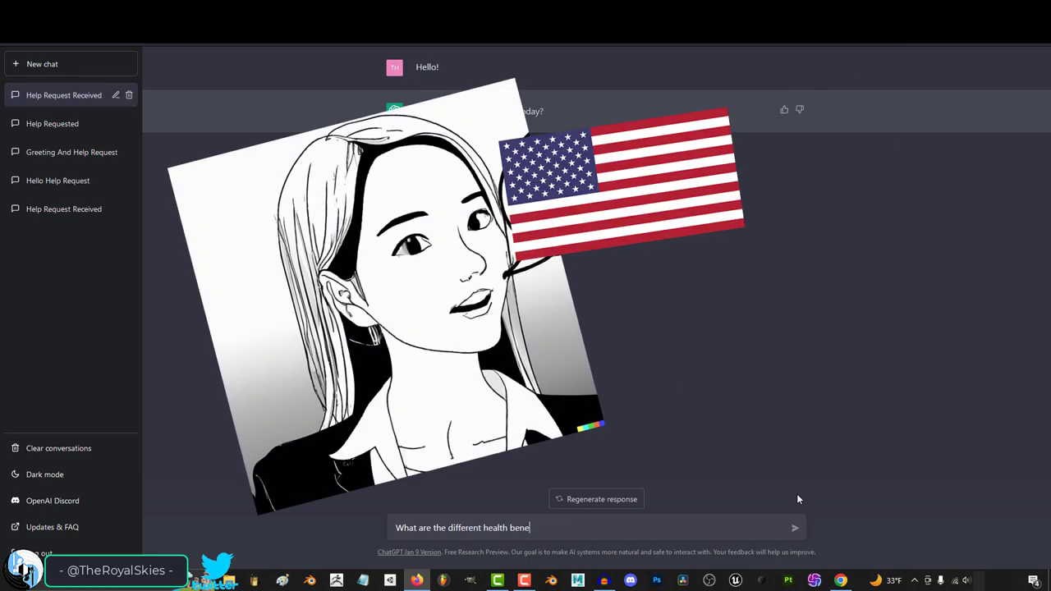
{"action": "type", "text": "rawberries and blueberries"}
{"action": "key", "text": "Return"}
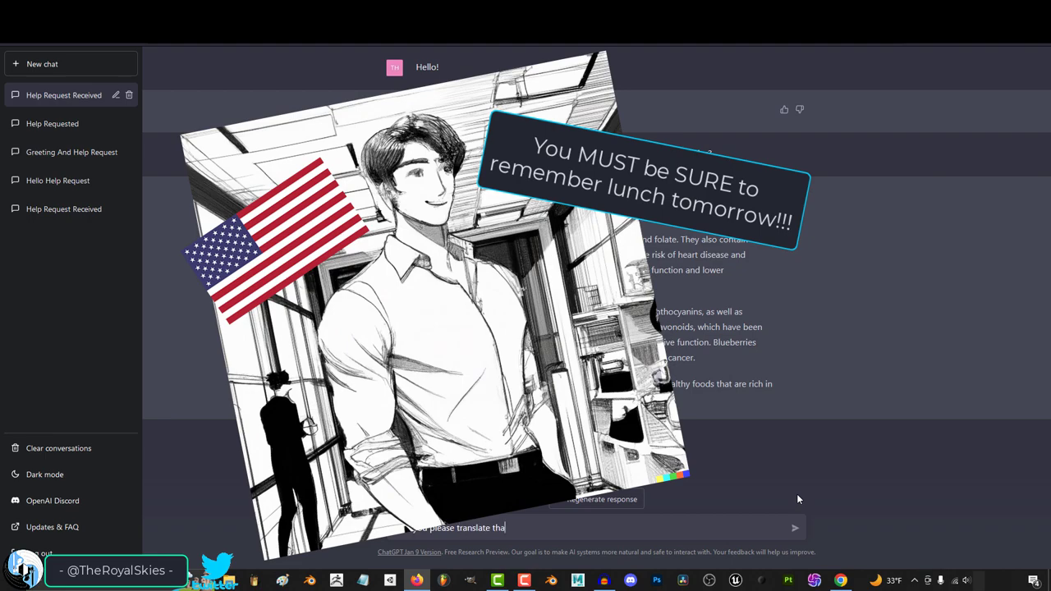
Step: Request a Chinese translation of the berry comparison for a Business Proposal Presentation
{"action": "type", "text": "Chinese for a"}
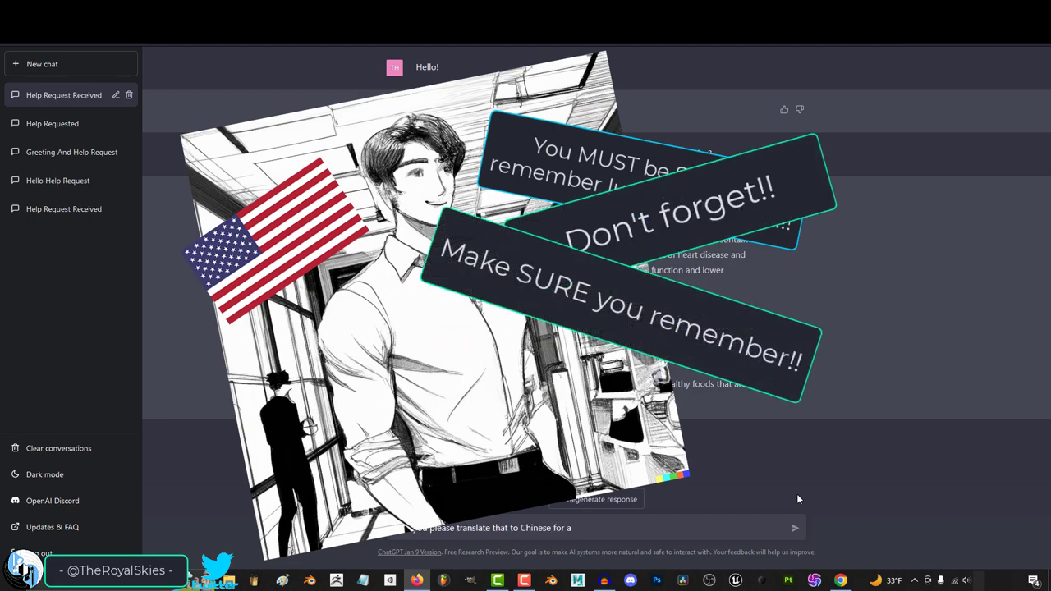
{"action": "type", "text": " Business Proposal Pr"}
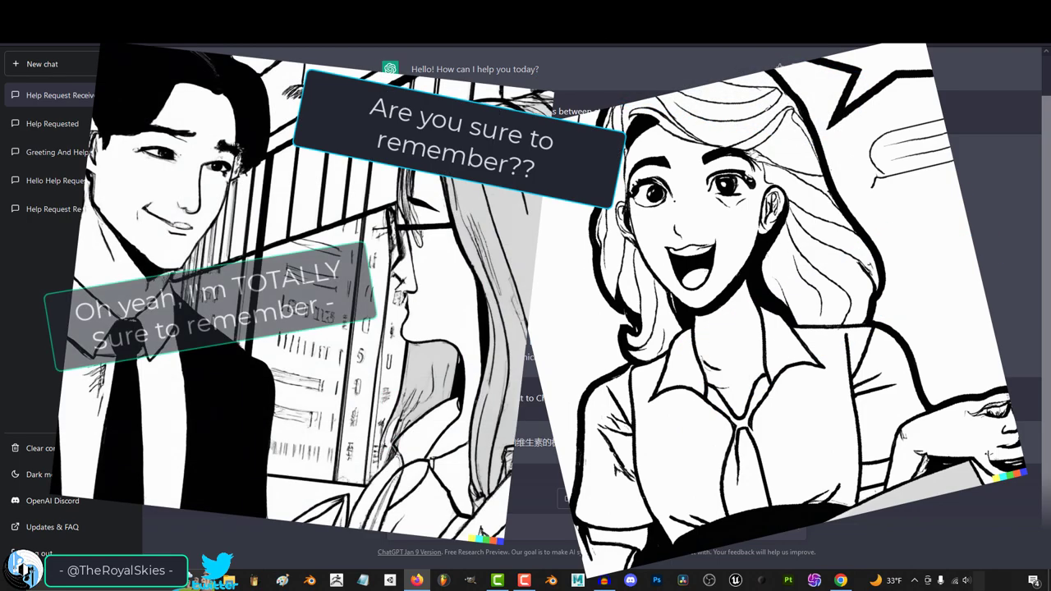
{"action": "scroll", "coordinate": [591, 246], "scroll_direction": "down", "scroll_amount": 1}
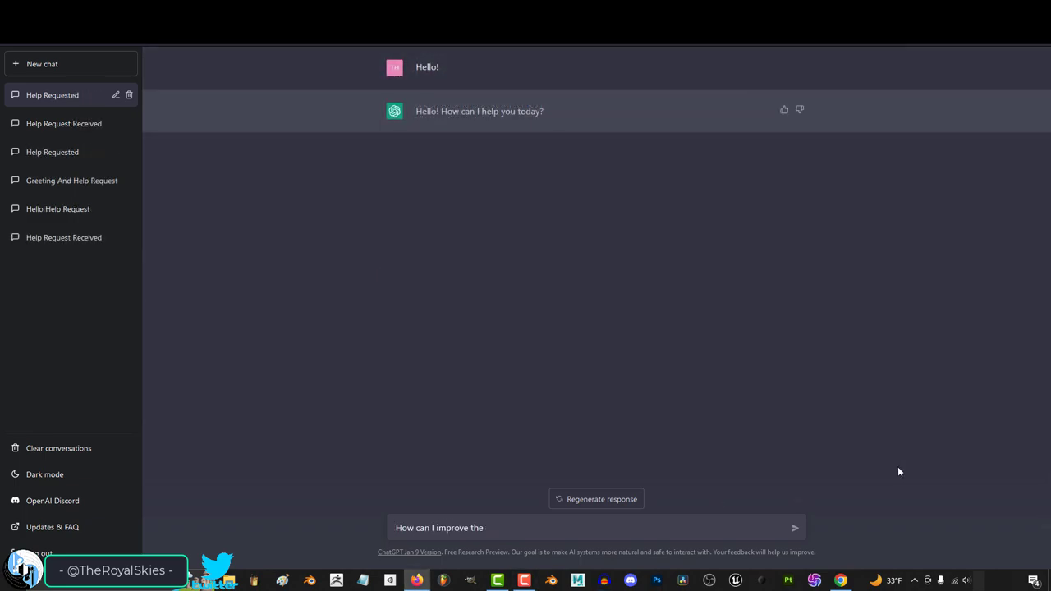
Step: Ask how to improve the quality of sleep, and request a recommended workout routine to get a 6 pack
{"action": "type", "text": "ep?"}
{"action": "key", "text": "Return"}
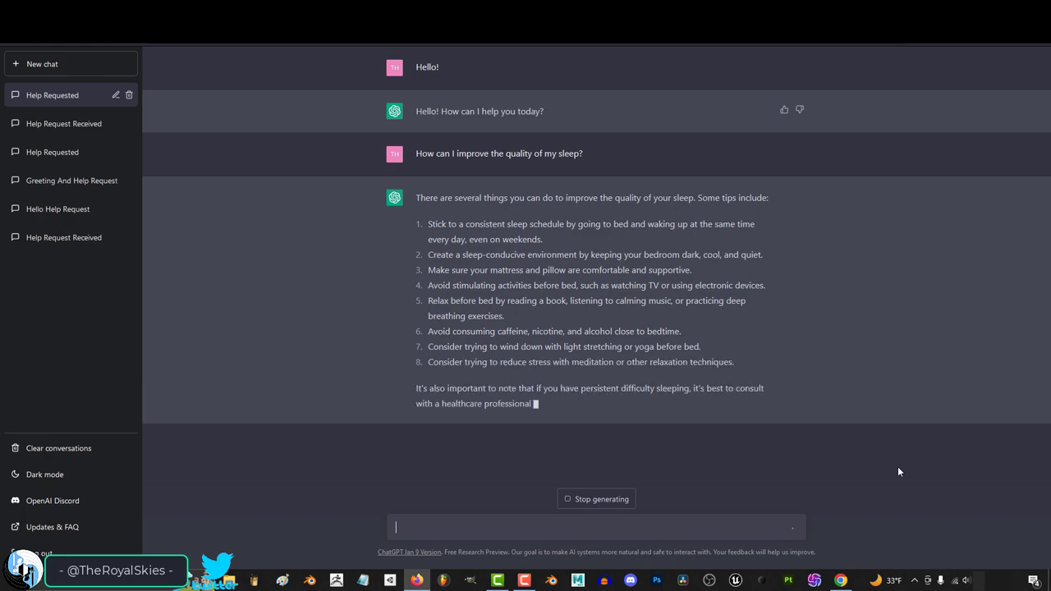
{"action": "type", "text": "Ca"}
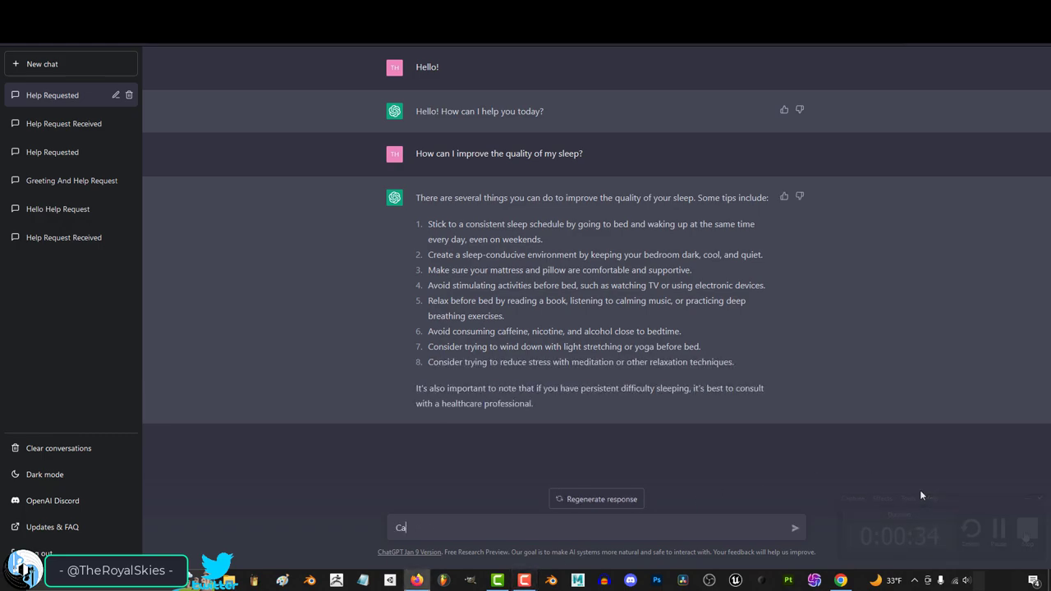
{"action": "type", "text": "n you recommend a workout routine"}
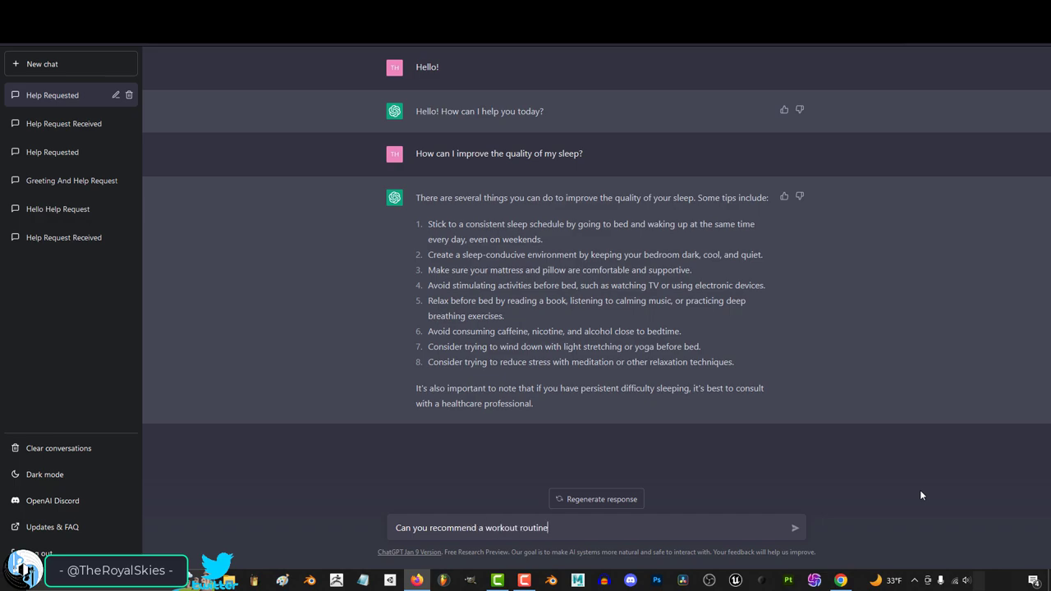
{"action": "type", "text": " for me to get a 6 pack?"}
{"action": "key", "text": "Return"}
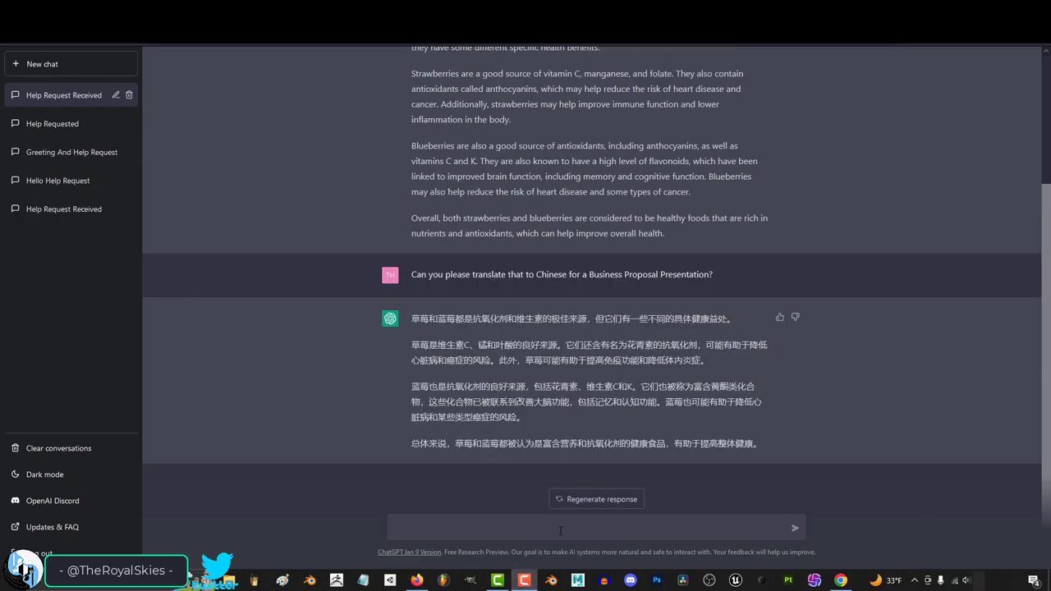
Step: Ask in the berry conversation for a 1 paragraph explanation of why super smash bros is so popular
{"action": "type", "text": "Can y"}
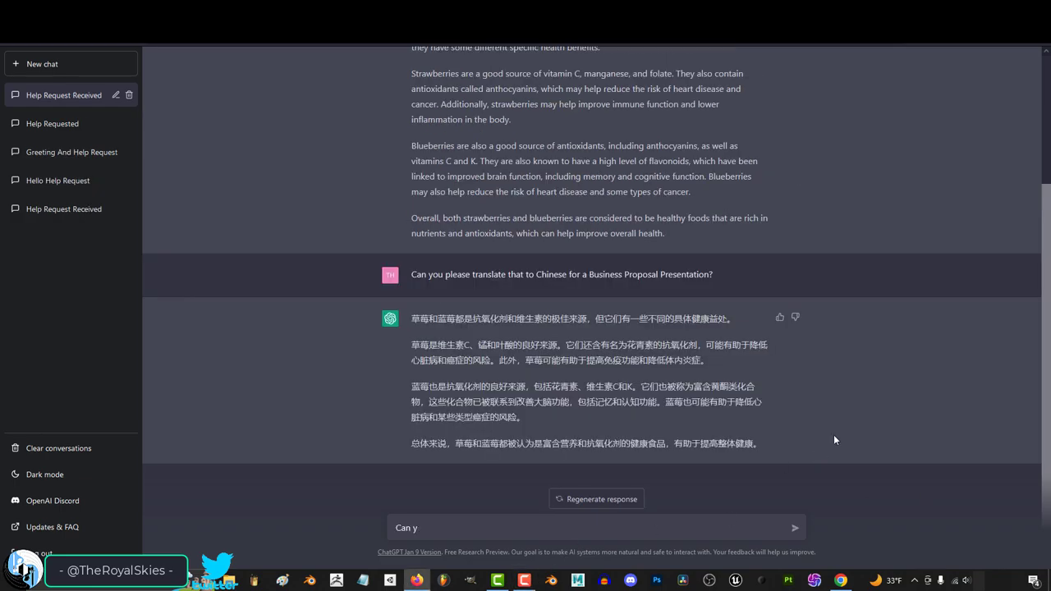
{"action": "type", "text": "ou please explain to me why super smash bros is so popular in"}
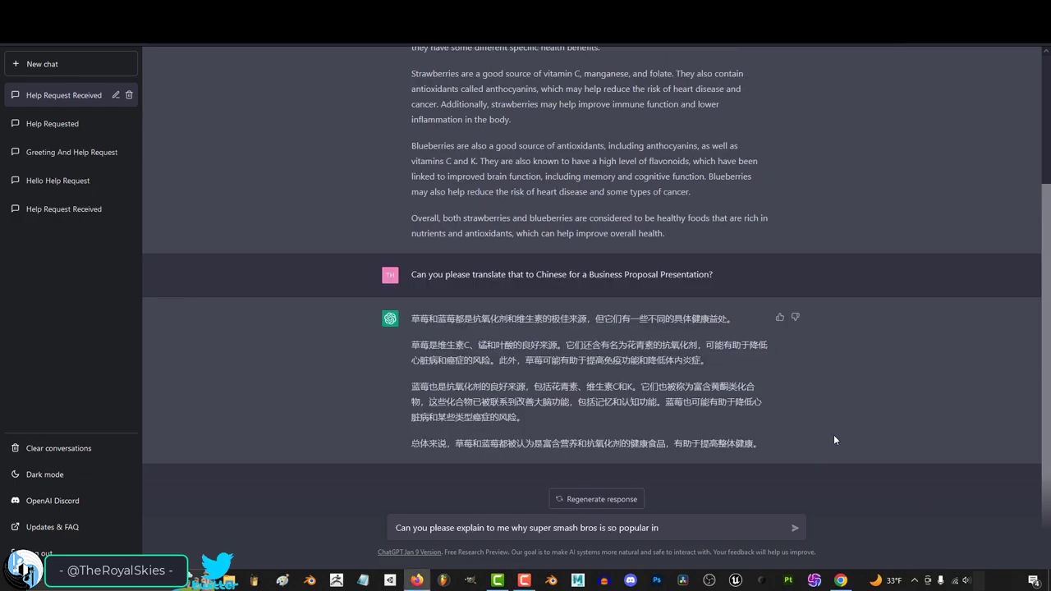
{"action": "type", "text": " 1 paragraph?"}
{"action": "key", "text": "Return"}
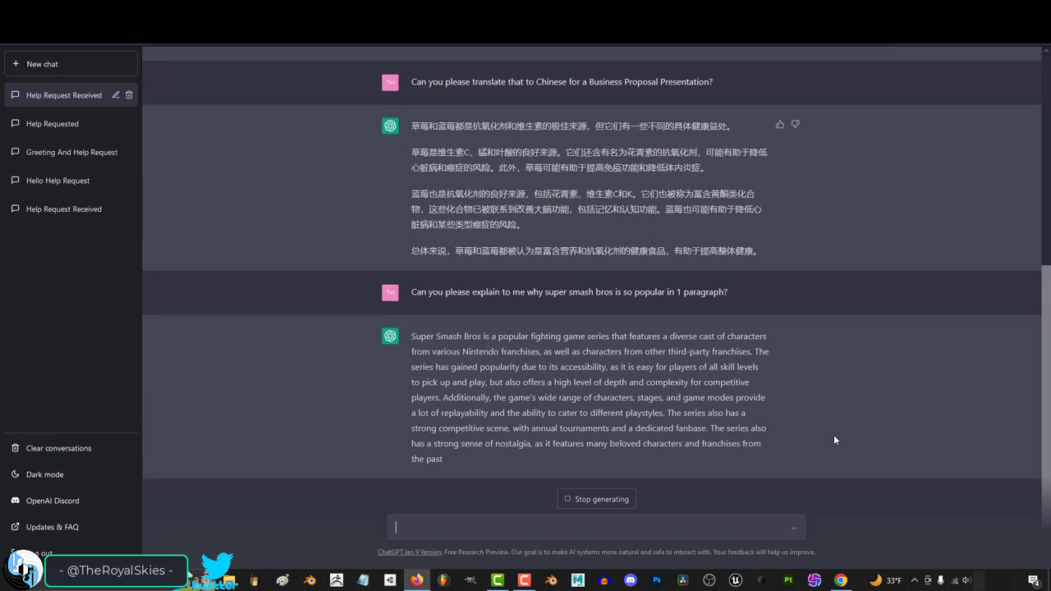
Step: Request a Korean translation of the Super Smash Bros paragraph
{"action": "type", "text": "Can you please translate that t"}
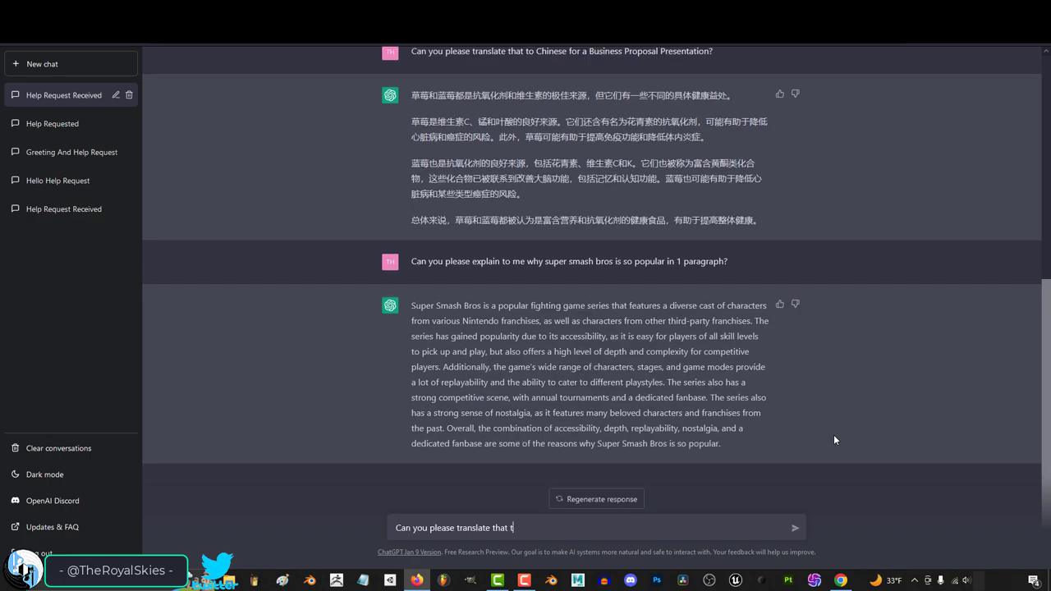
{"action": "type", "text": "o Korean?"}
{"action": "key", "text": "Return"}
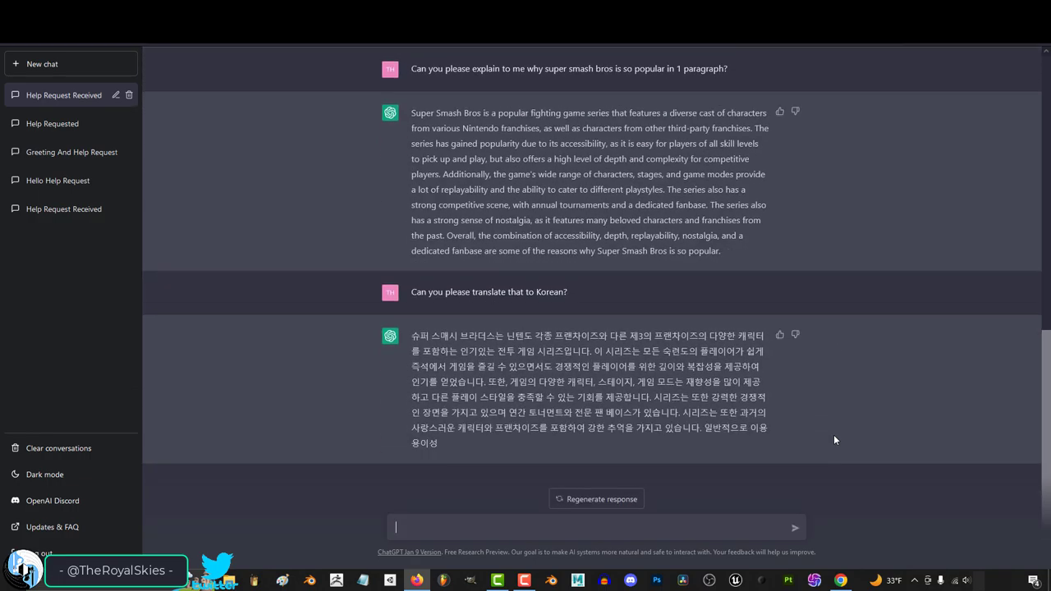
Step: Request a more professional rewrite of the Korean paragraph, as presented in a Korean corporate business presentation
{"action": "type", "text": "Can you please rewrite that par"}
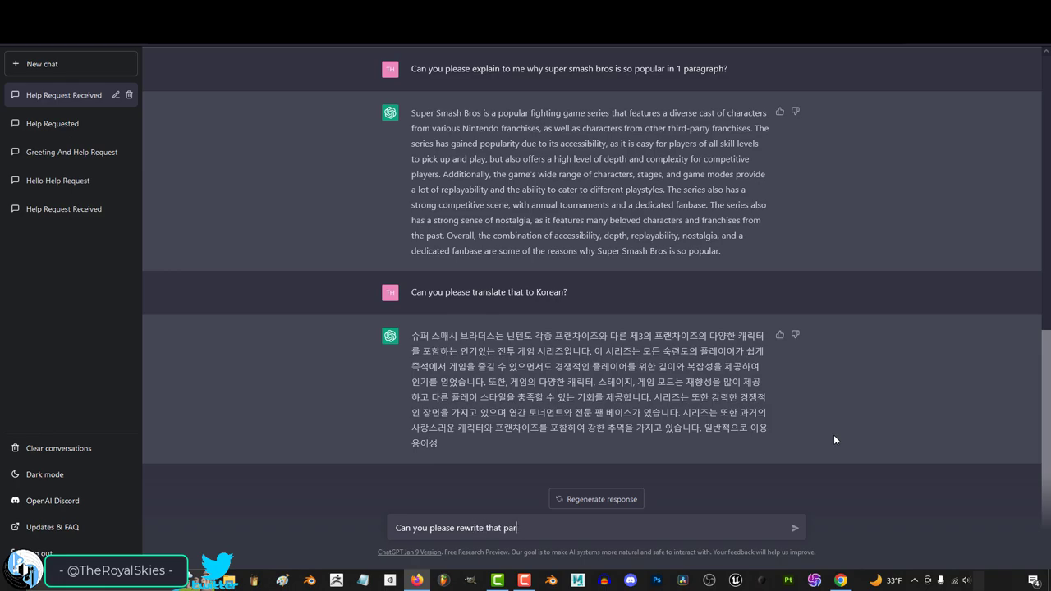
{"action": "type", "text": "agraph in a more professional way that would be presented in as a Korean corporate business presentation"}
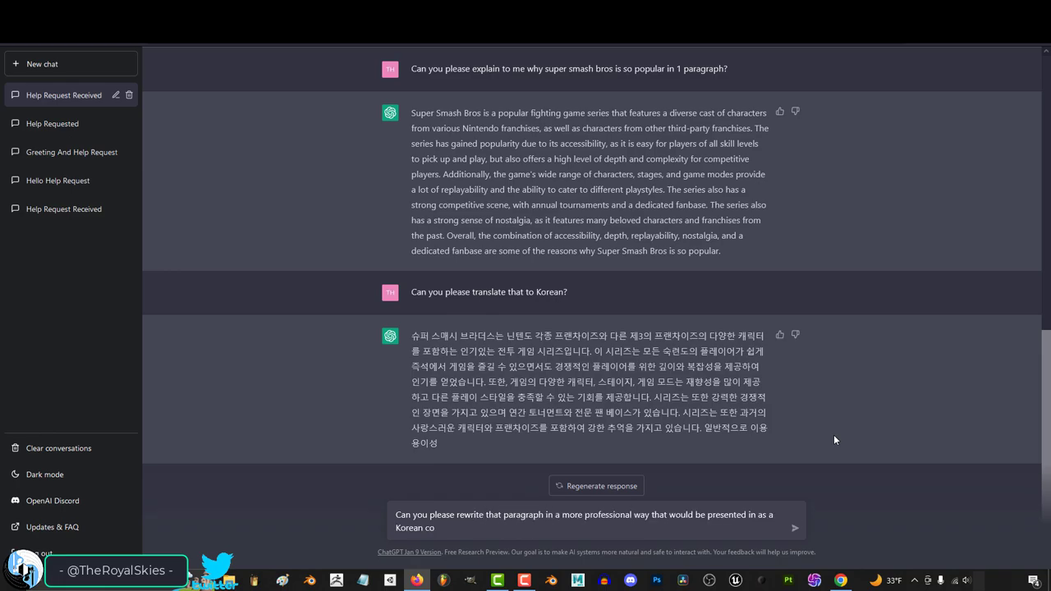
{"action": "type", "text": "?"}
{"action": "key", "text": "Return"}
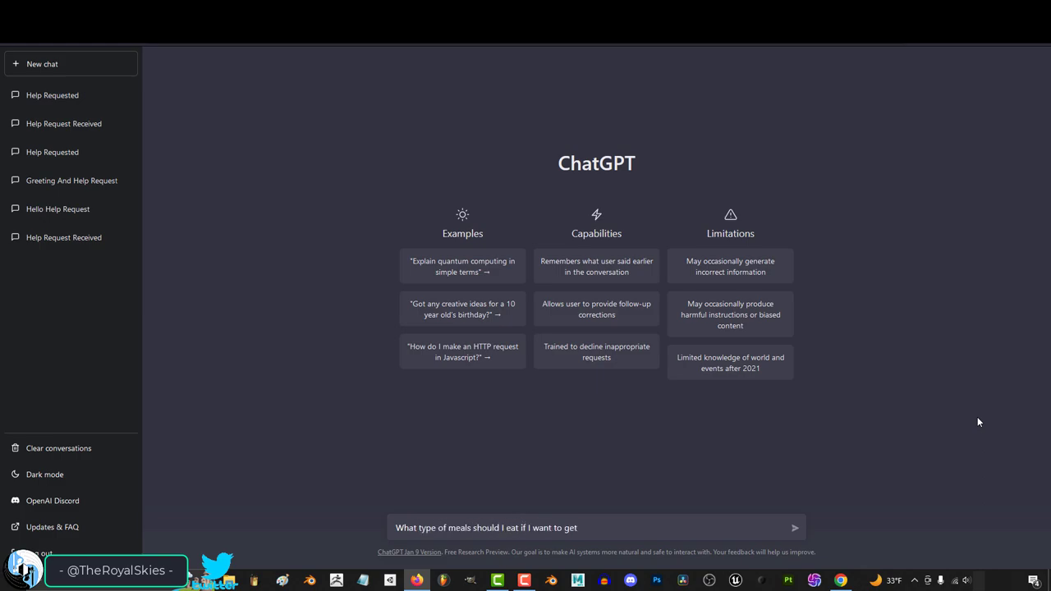
Step: Ask in a new chat what type of meals to eat and how often to work out to get a 6 pack
{"action": "key", "text": "Return"}
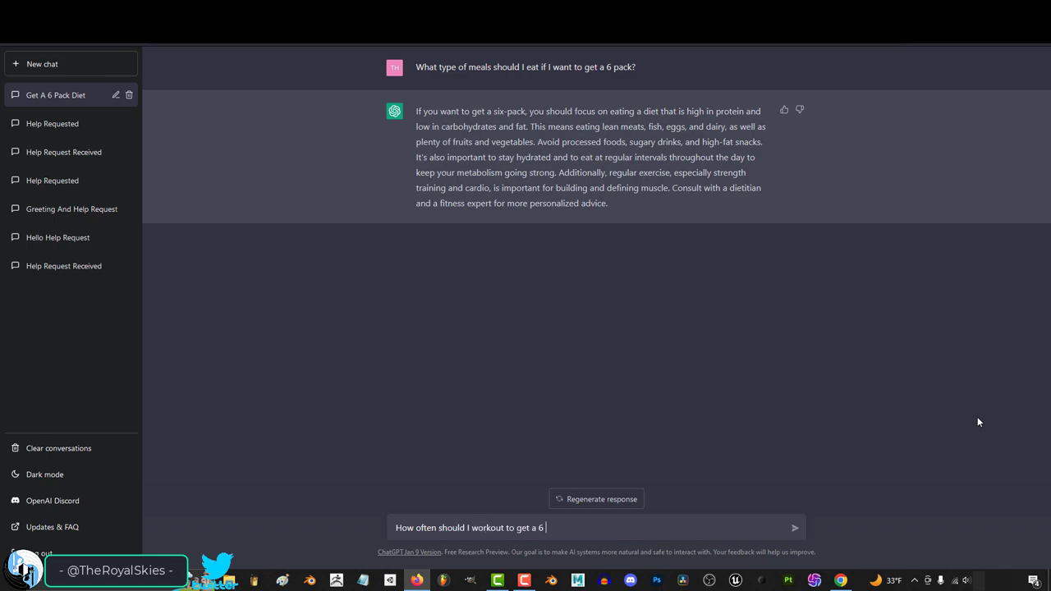
{"action": "type", "text": "ck?"}
{"action": "key", "text": "Return"}
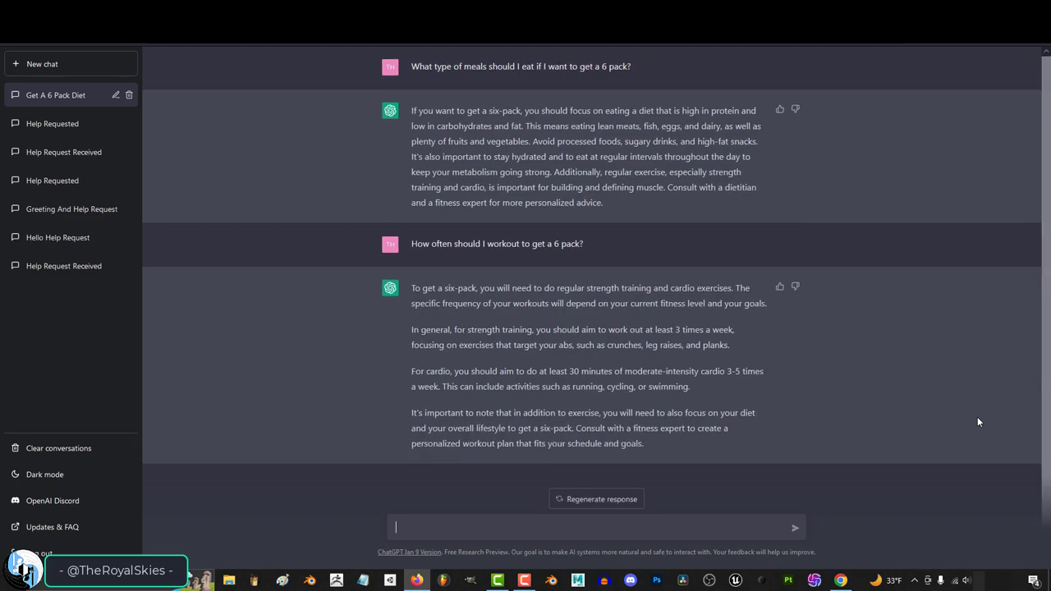
Step: Begin a follow-up request in the 6 pack conversation with the word "Can"
{"action": "type", "text": "Can"}
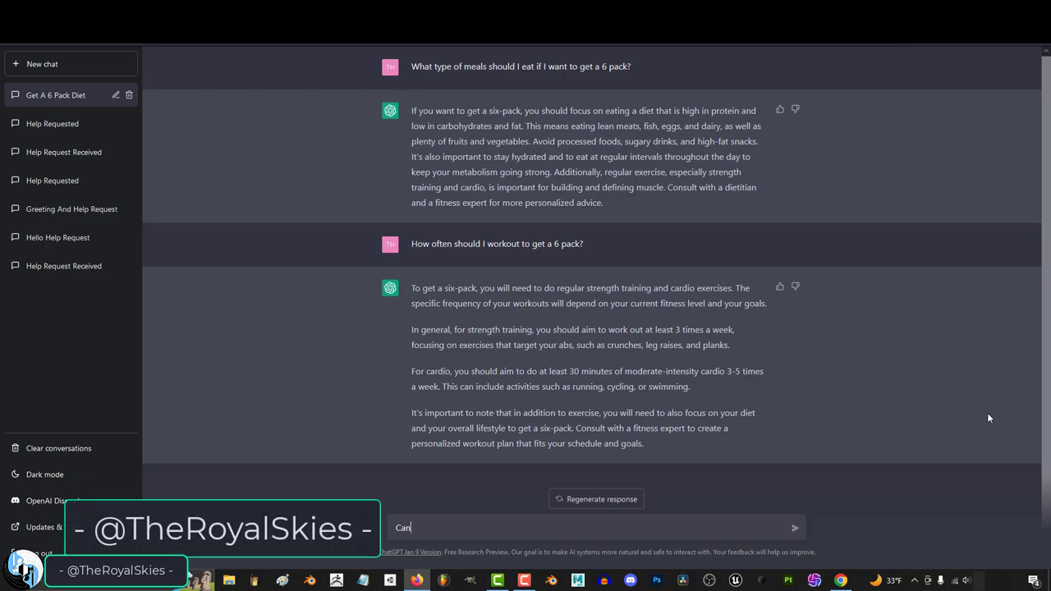